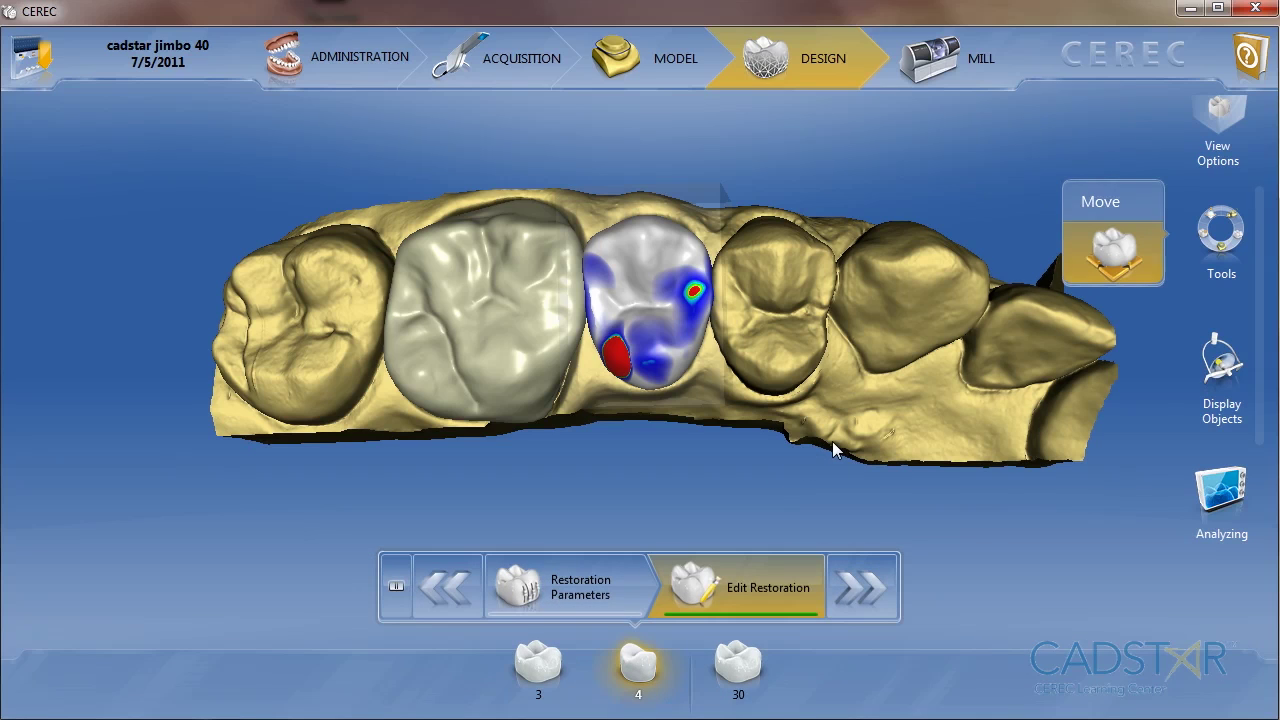
Reposition the tooth 4 crown, then show Configuration > Options > Tool Menu's auto-collapse setting.
click(1073, 285)
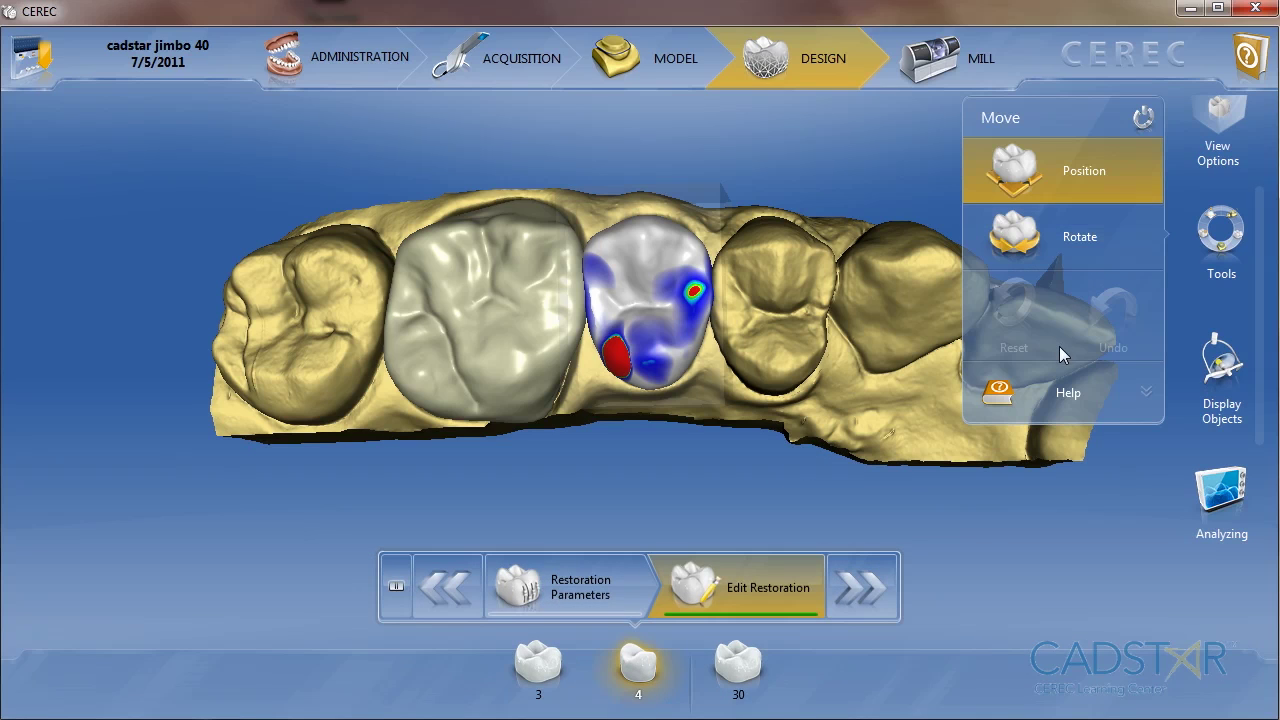
click(1077, 175)
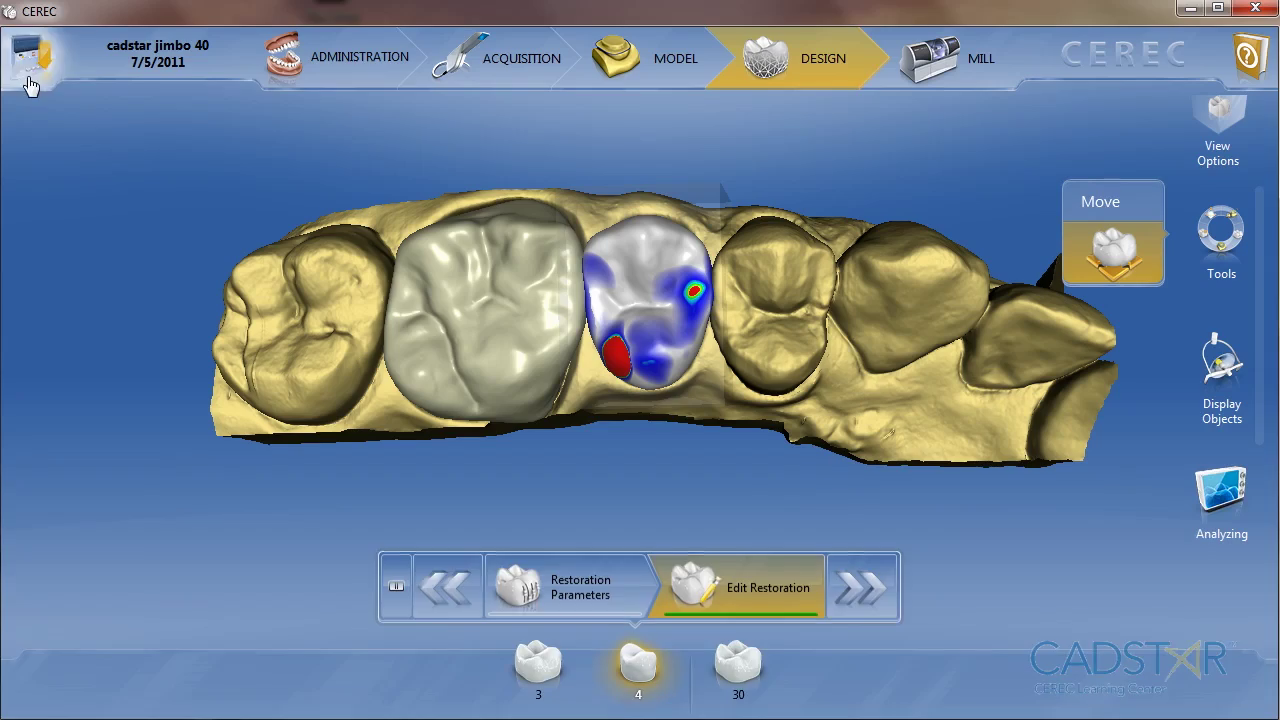
click(30, 85)
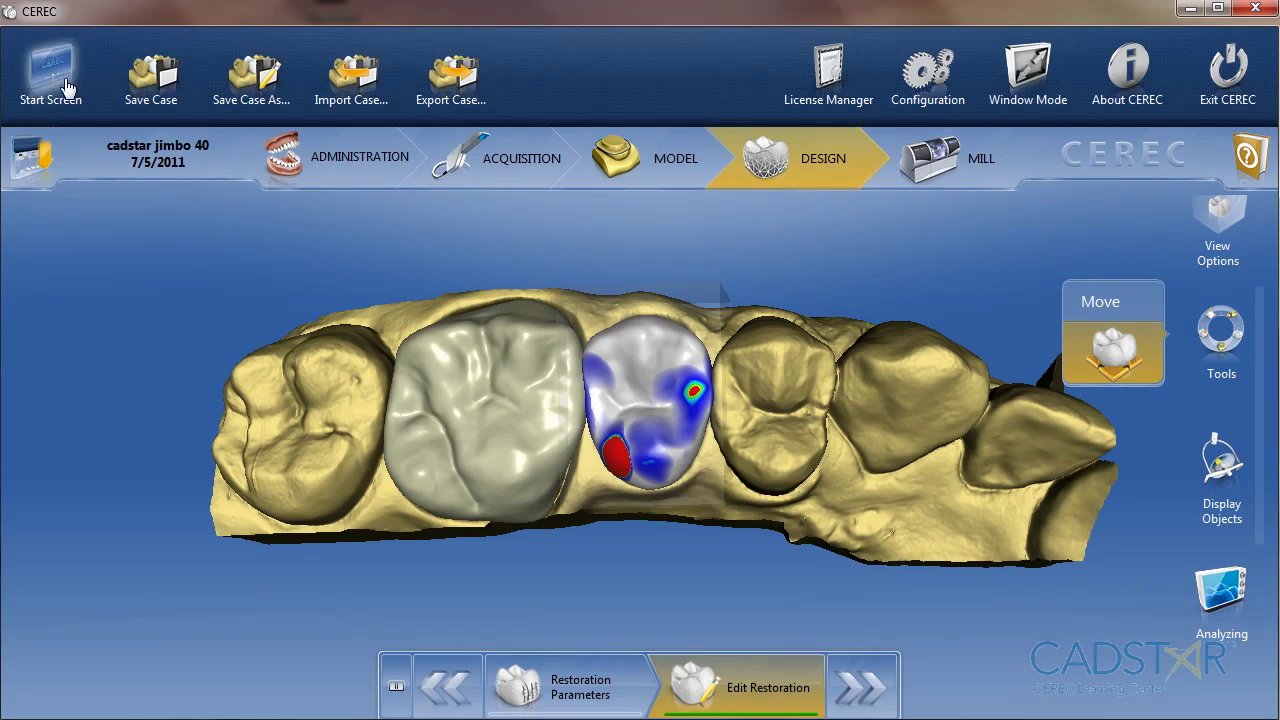
click(927, 76)
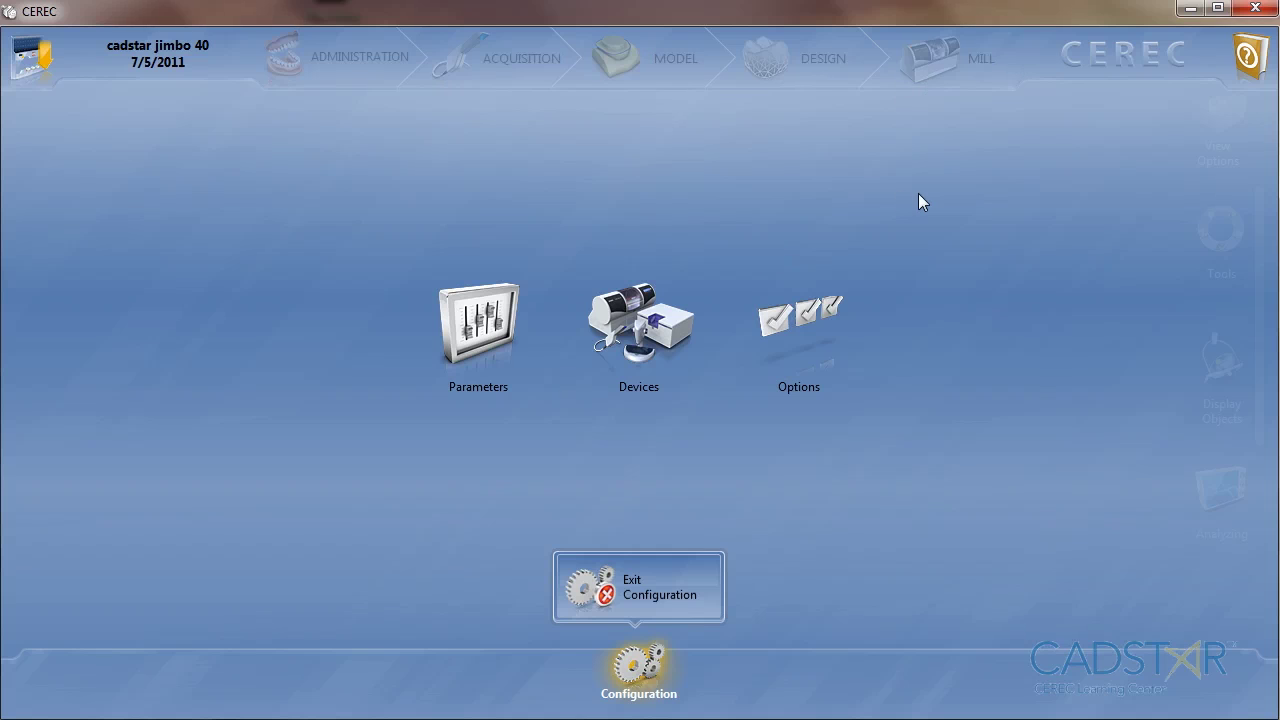
click(808, 325)
click(960, 322)
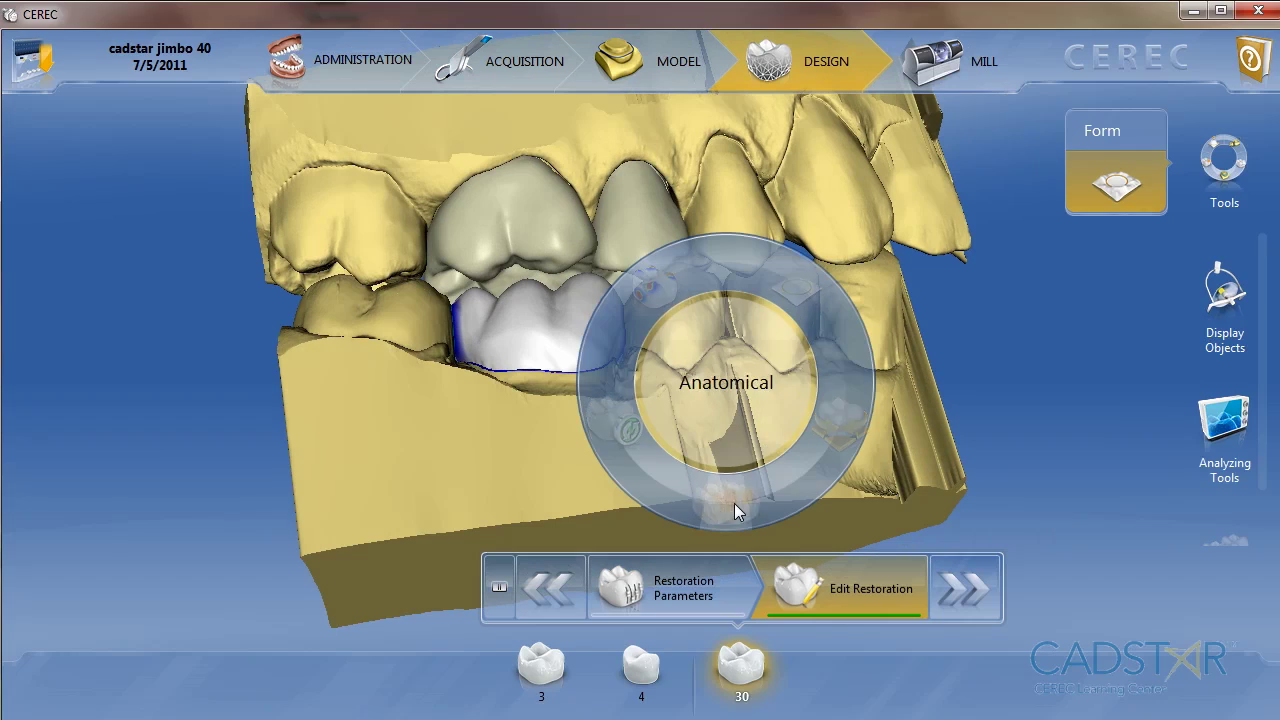
Reshape the tooth 30 crown's anatomy with the Anatomical shape tool.
click(734, 503)
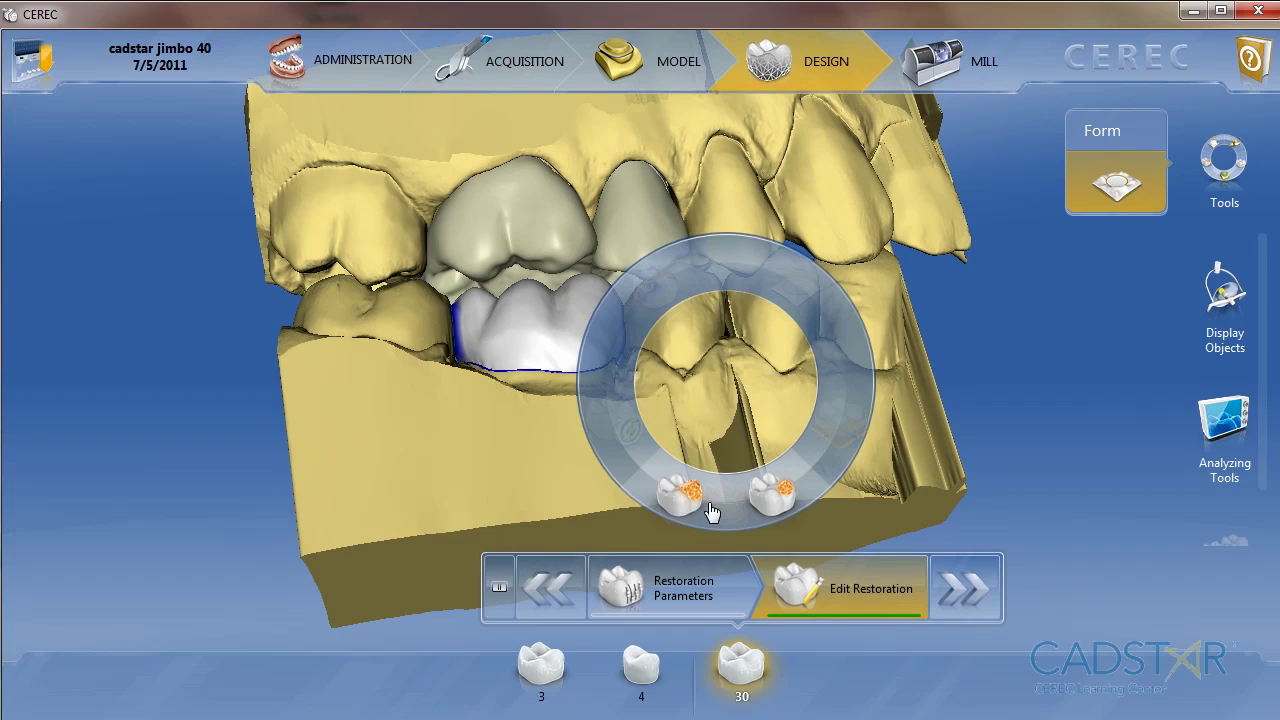
click(680, 494)
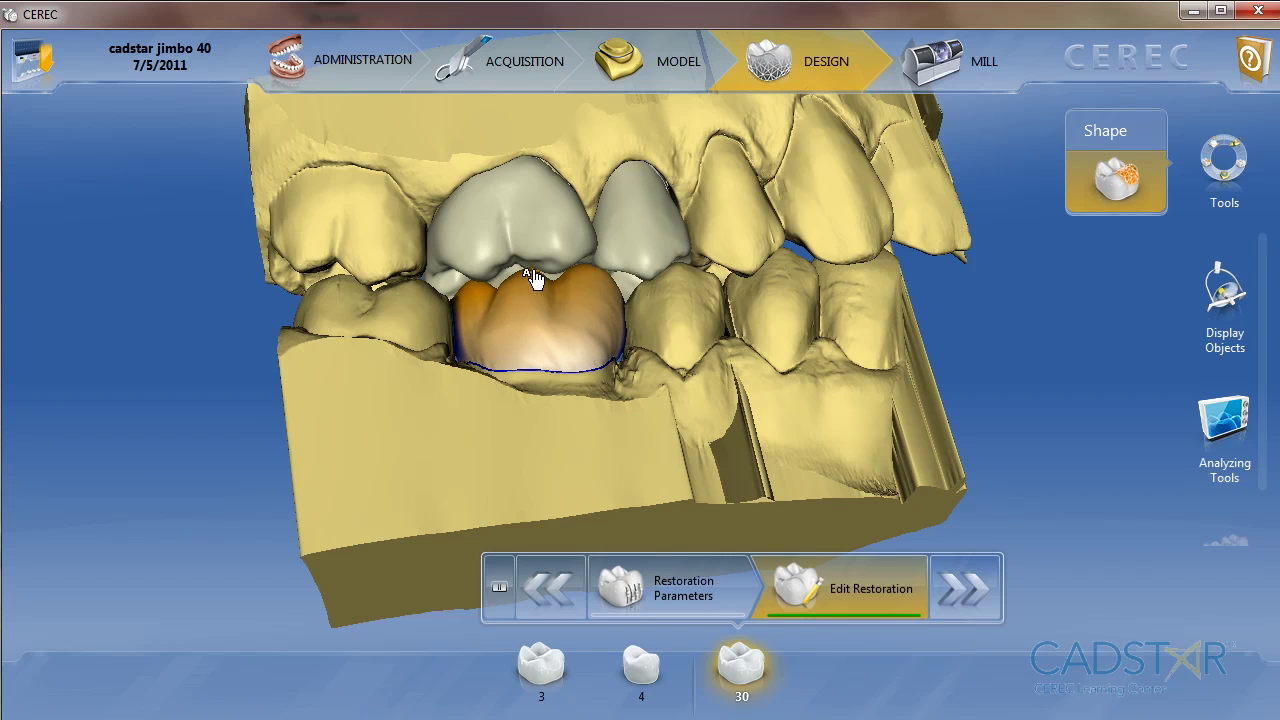
click(533, 278)
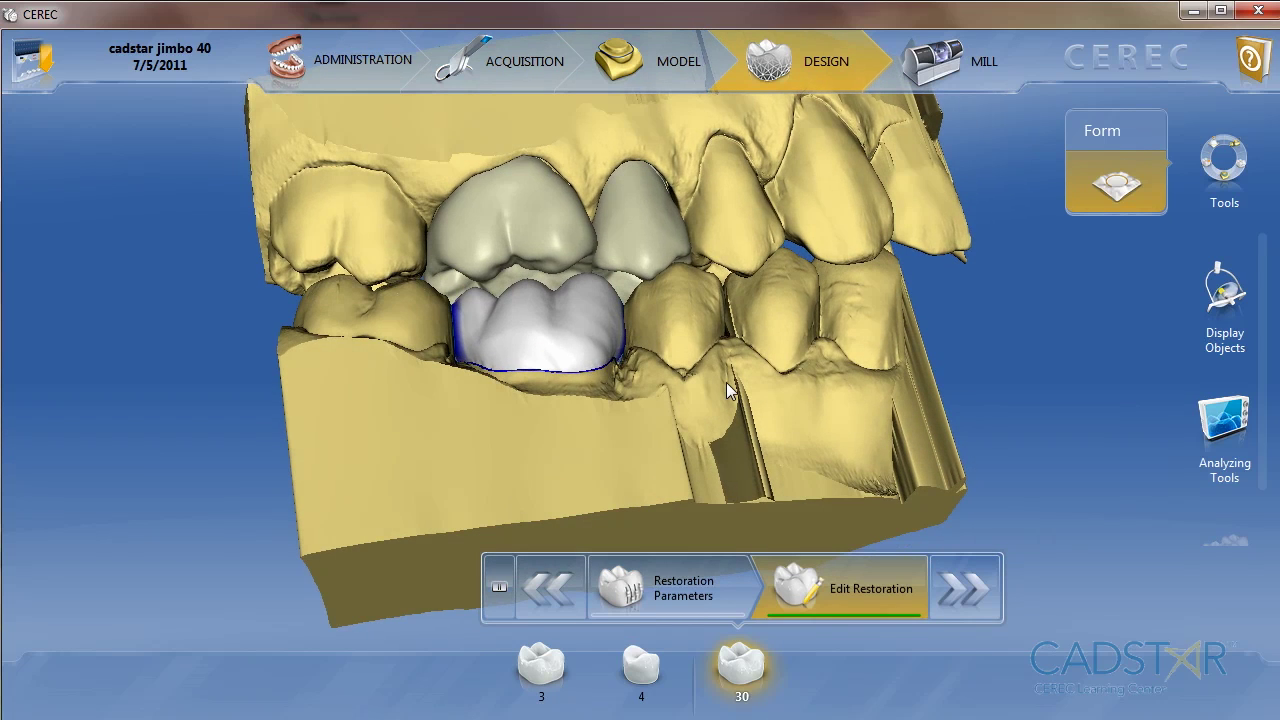
Select the Anatomical shape tool again from the radial menu.
right_click(726, 382)
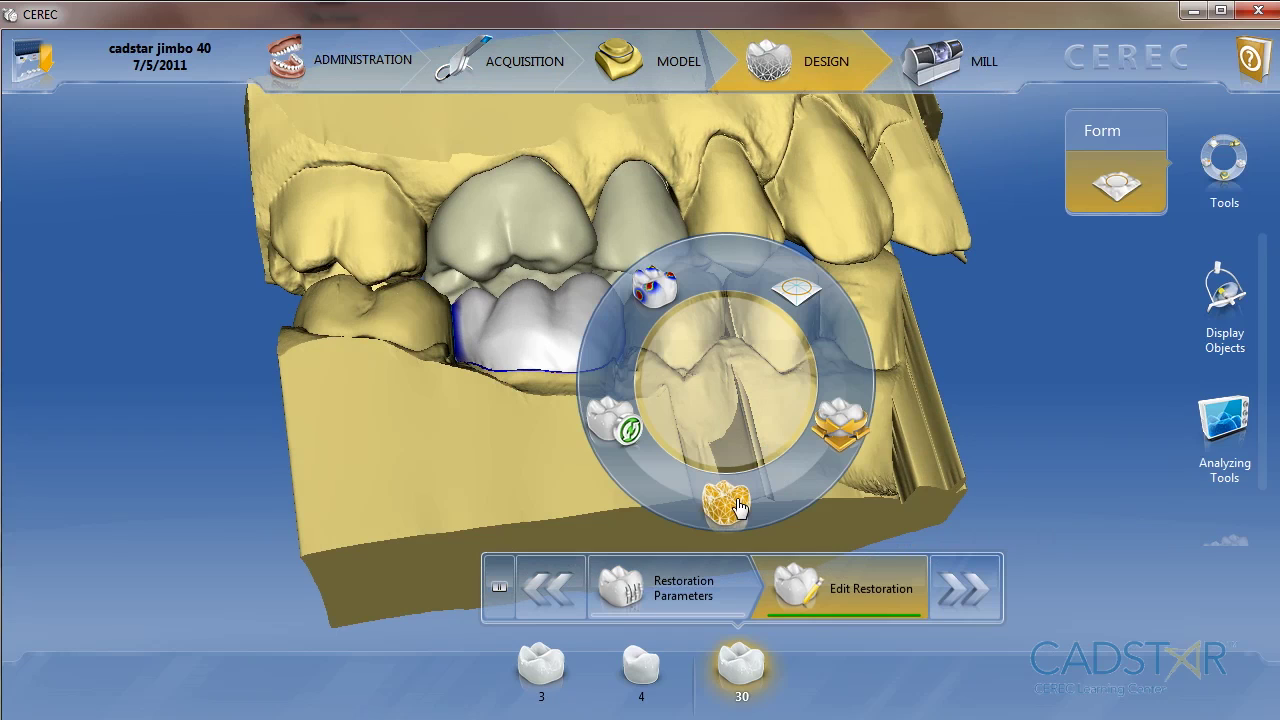
click(736, 508)
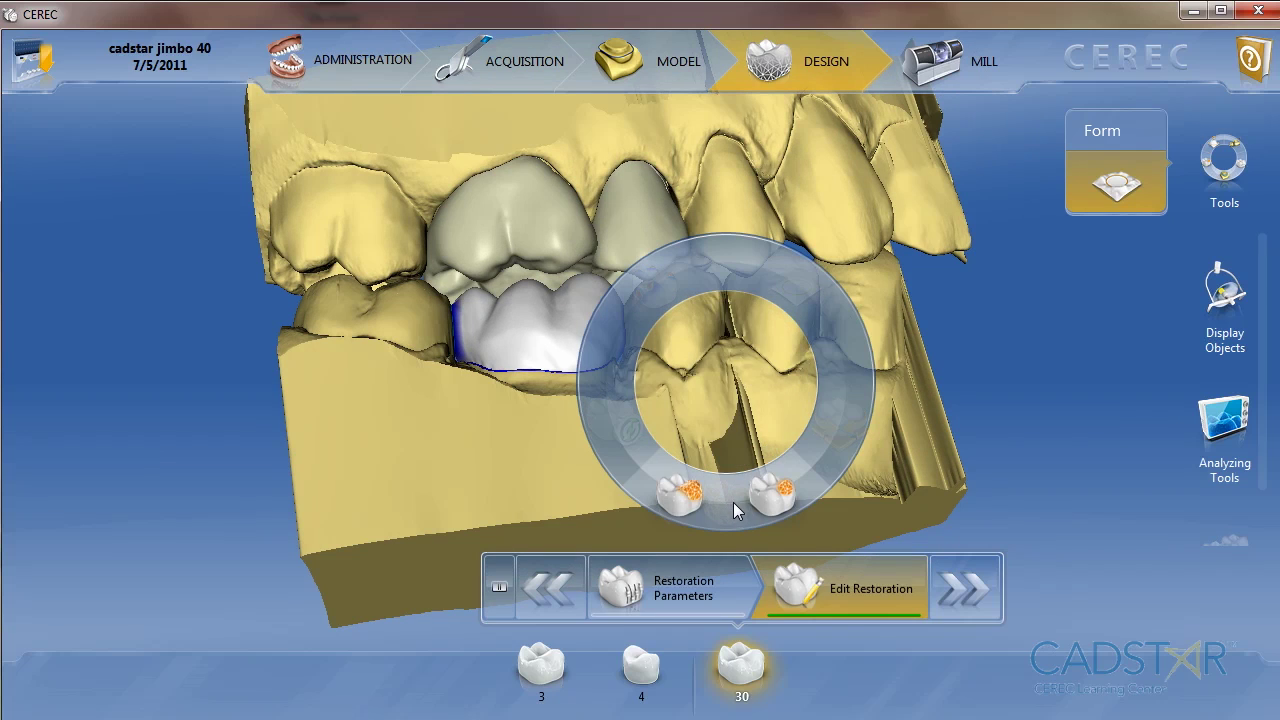
click(686, 505)
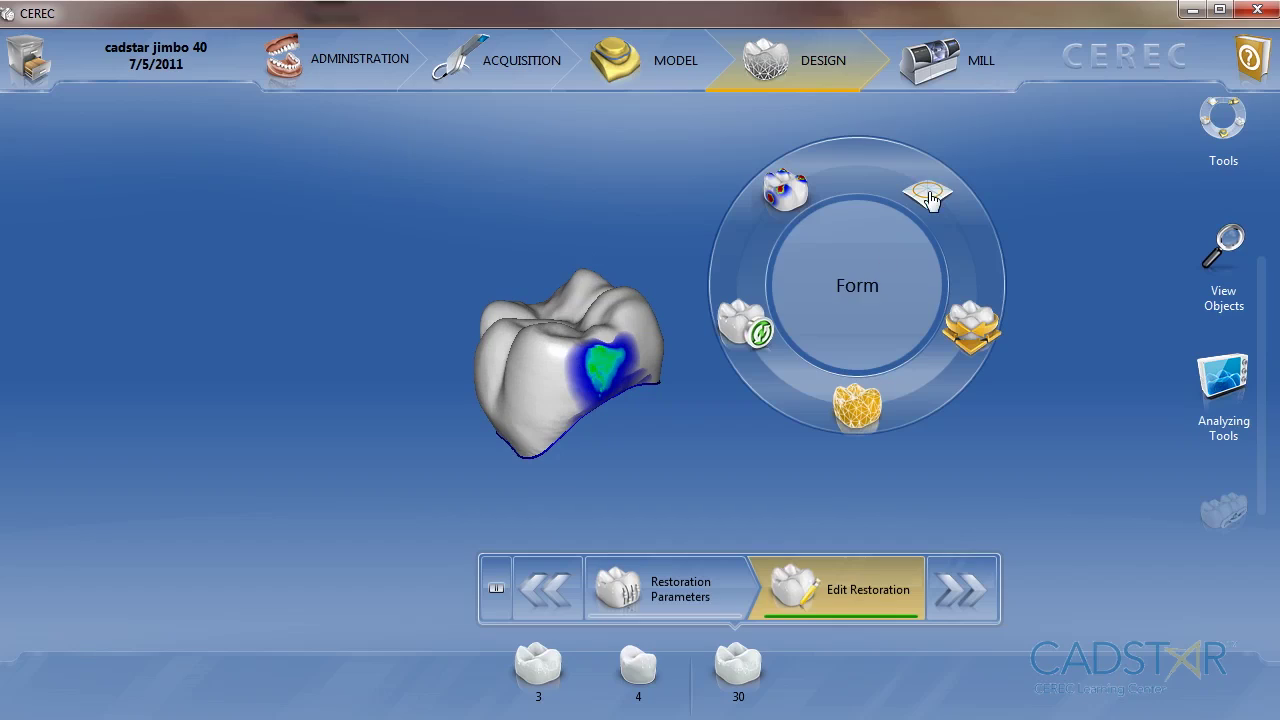
Open the Remove sub-wheel from the Form radial wheel.
click(928, 195)
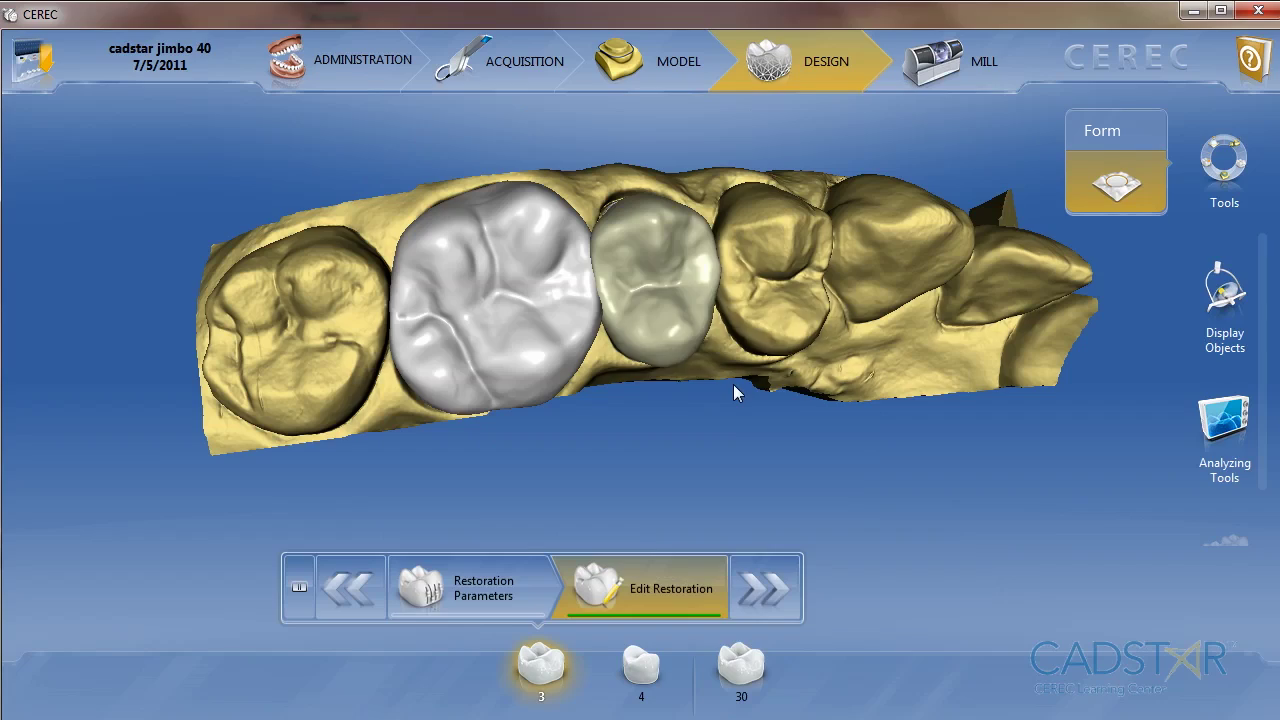
Shift the tooth 3 crown with the Move tool to ease its contacts, then tilt it.
right_click(733, 384)
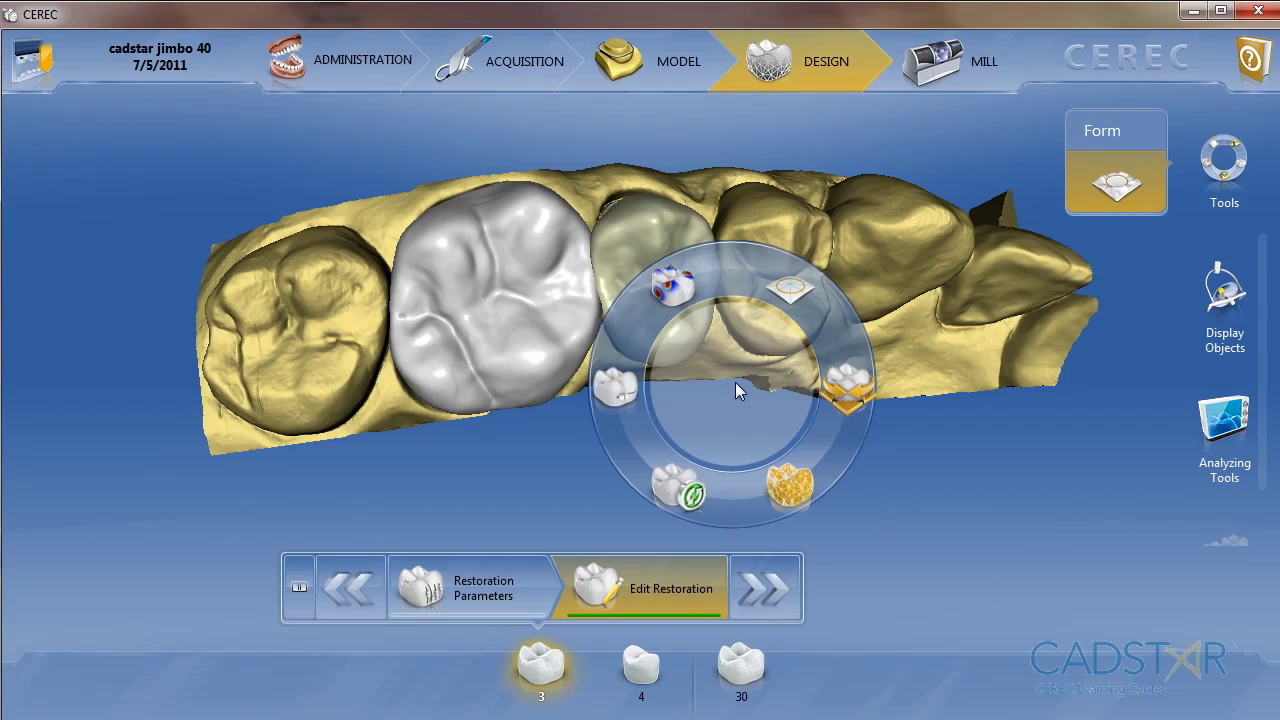
click(837, 387)
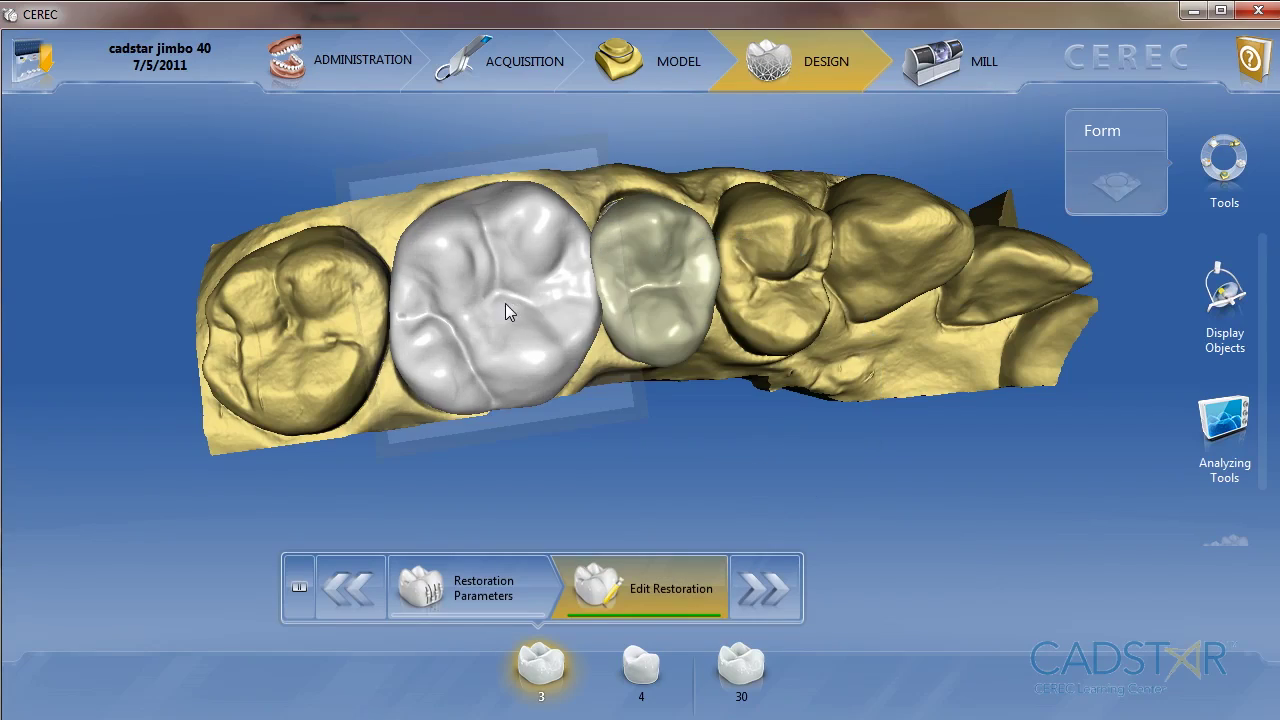
drag(503, 295, 490, 297)
middle_drag(490, 297, 333, 322)
drag(330, 318, 331, 308)
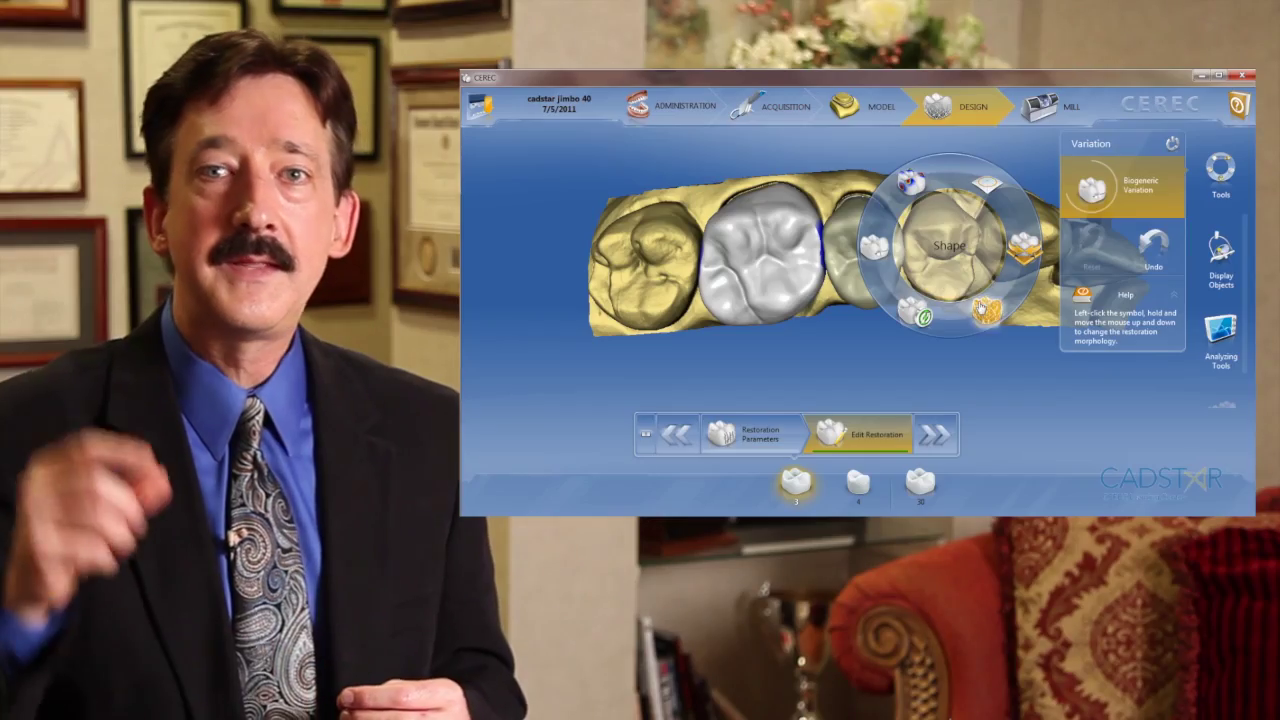
Close the Variation tool and tilt the model to a more angled view.
click(845, 250)
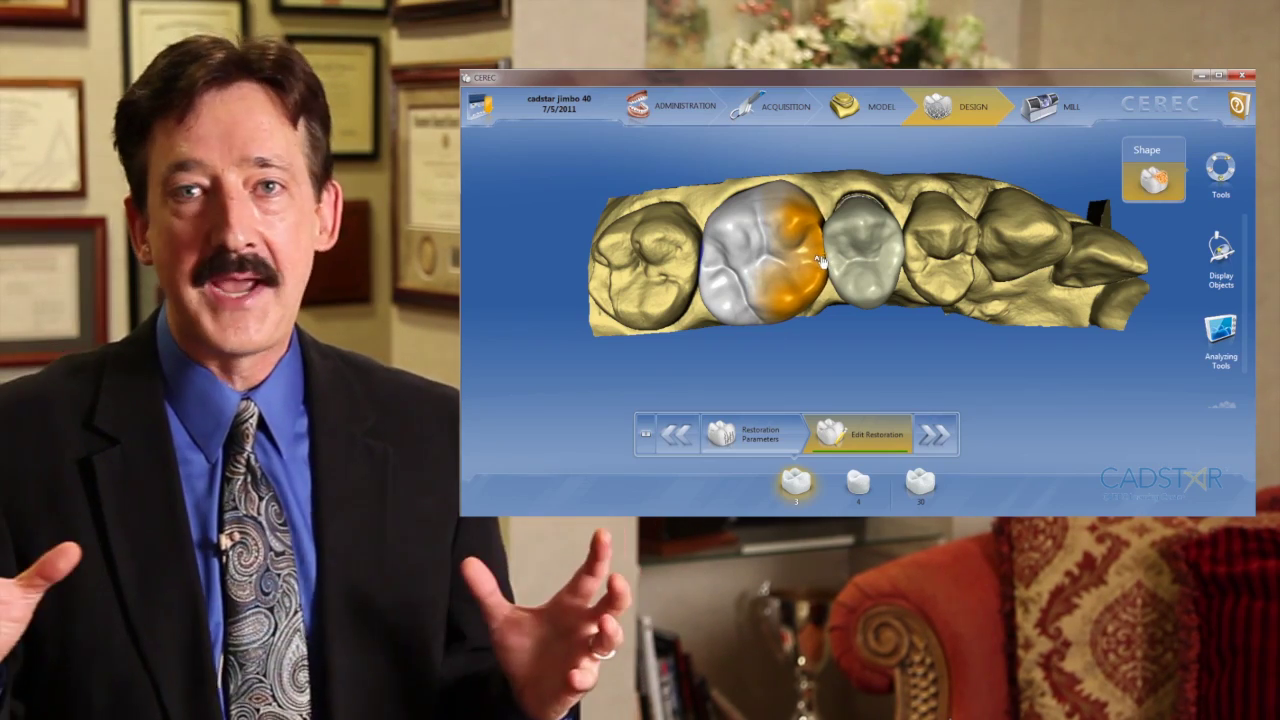
middle_drag(920, 311, 925, 270)
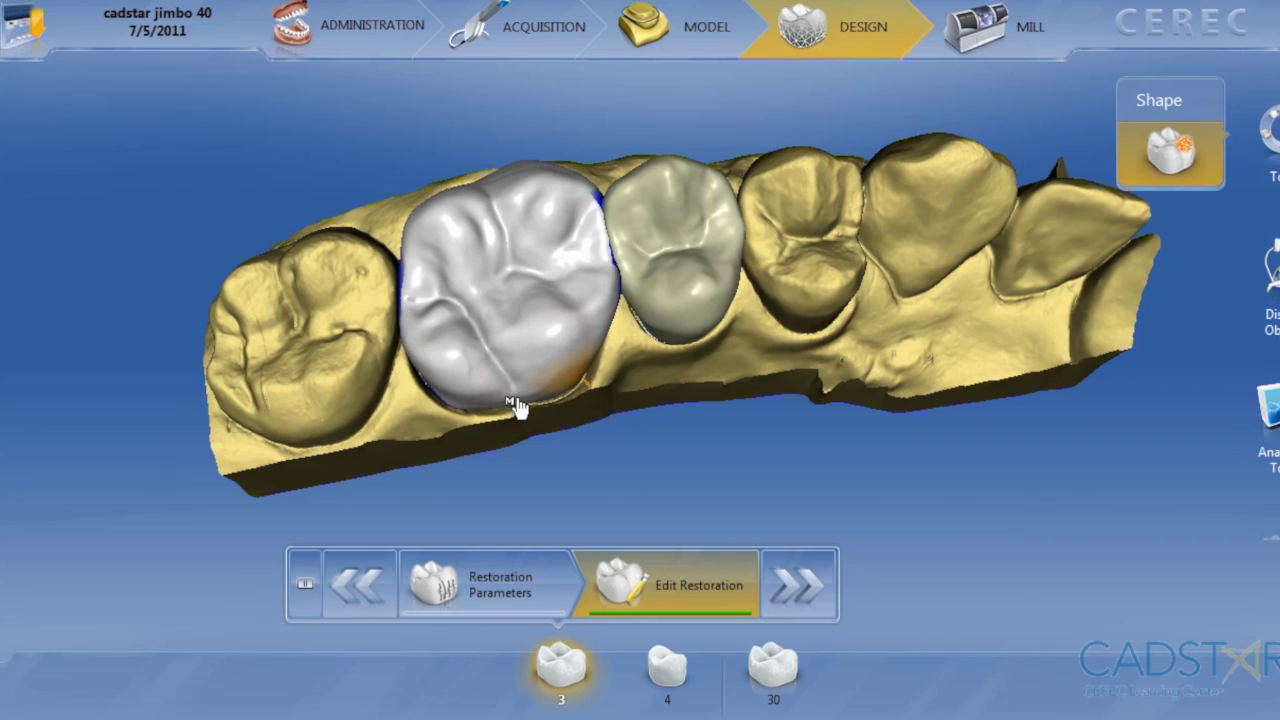
Orbit the model to buccal and steep oblique views to check the tooth 3 crown's bite.
middle_drag(468, 410, 563, 296)
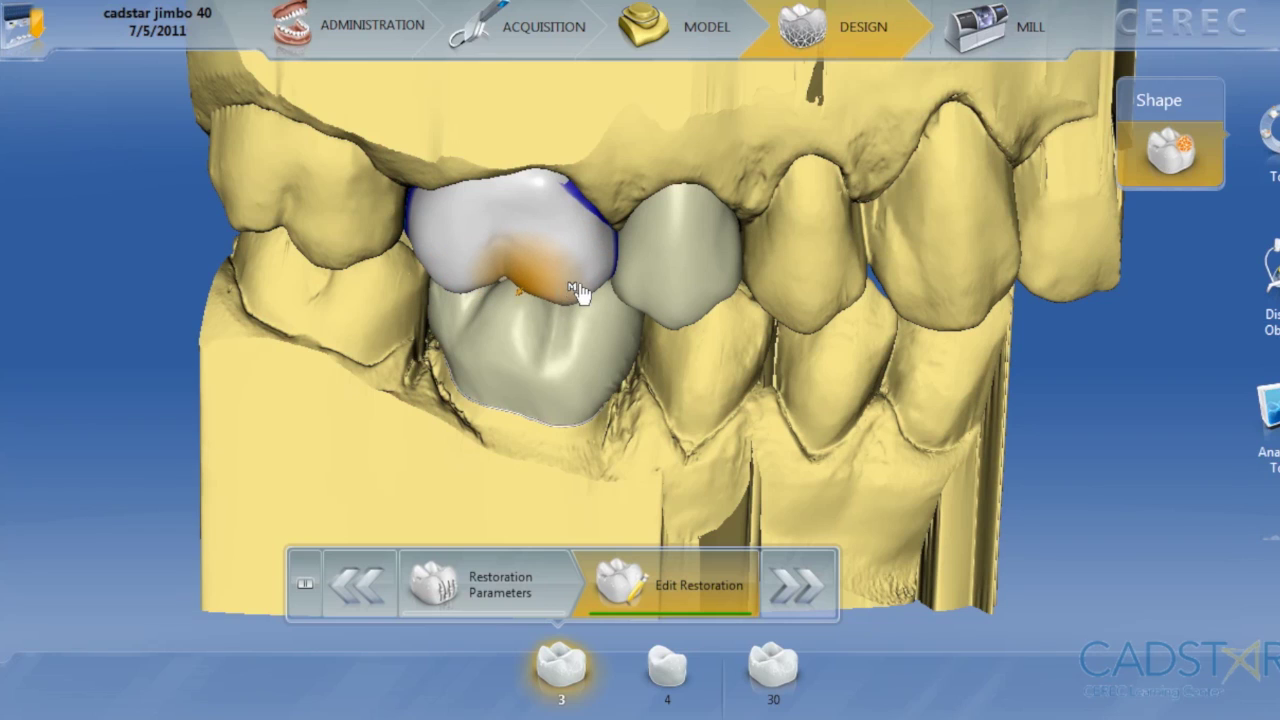
middle_drag(818, 440, 565, 373)
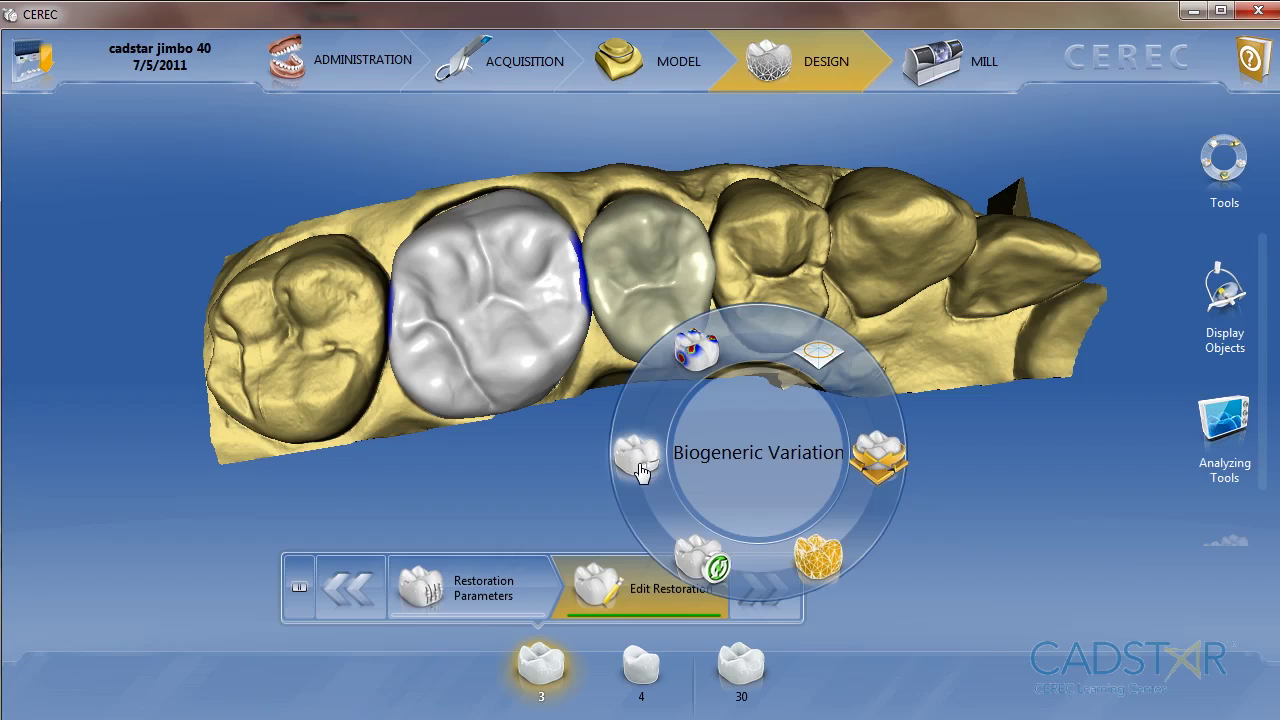
Vary the tooth 3 crown's occlusal morphology by dragging the Biogeneric Variation symbol.
click(638, 460)
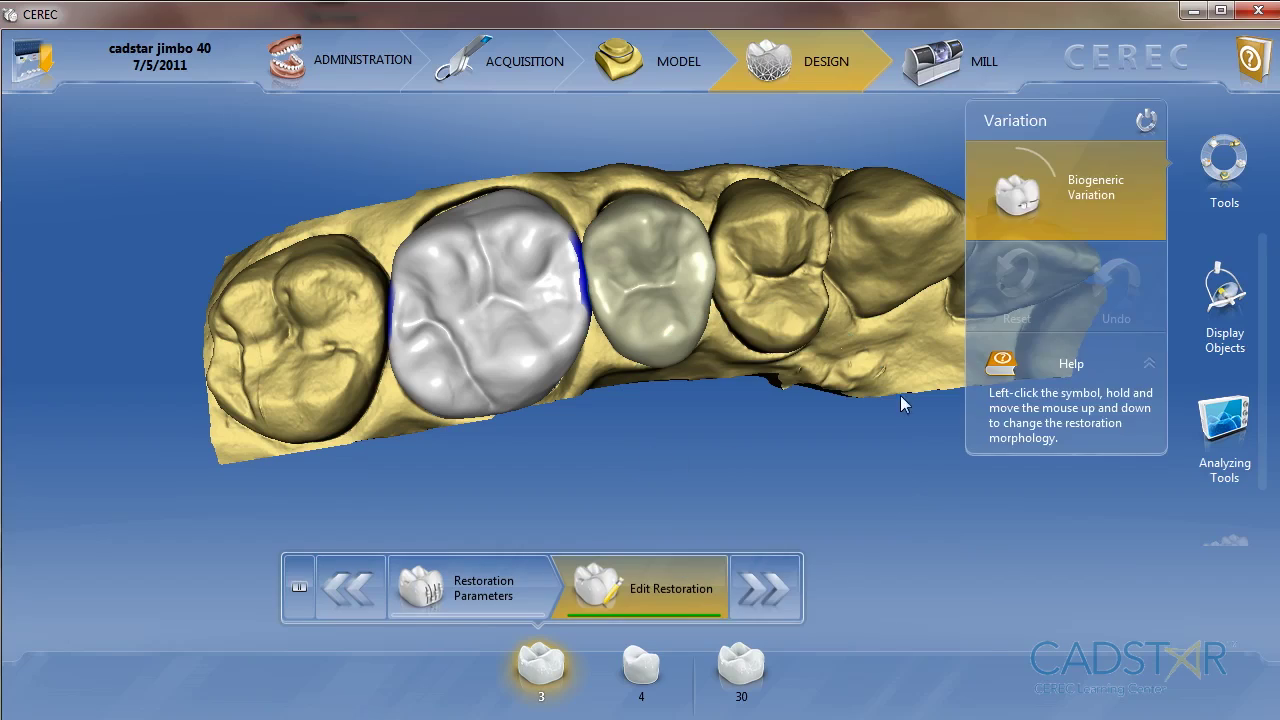
drag(1015, 190, 1022, 210)
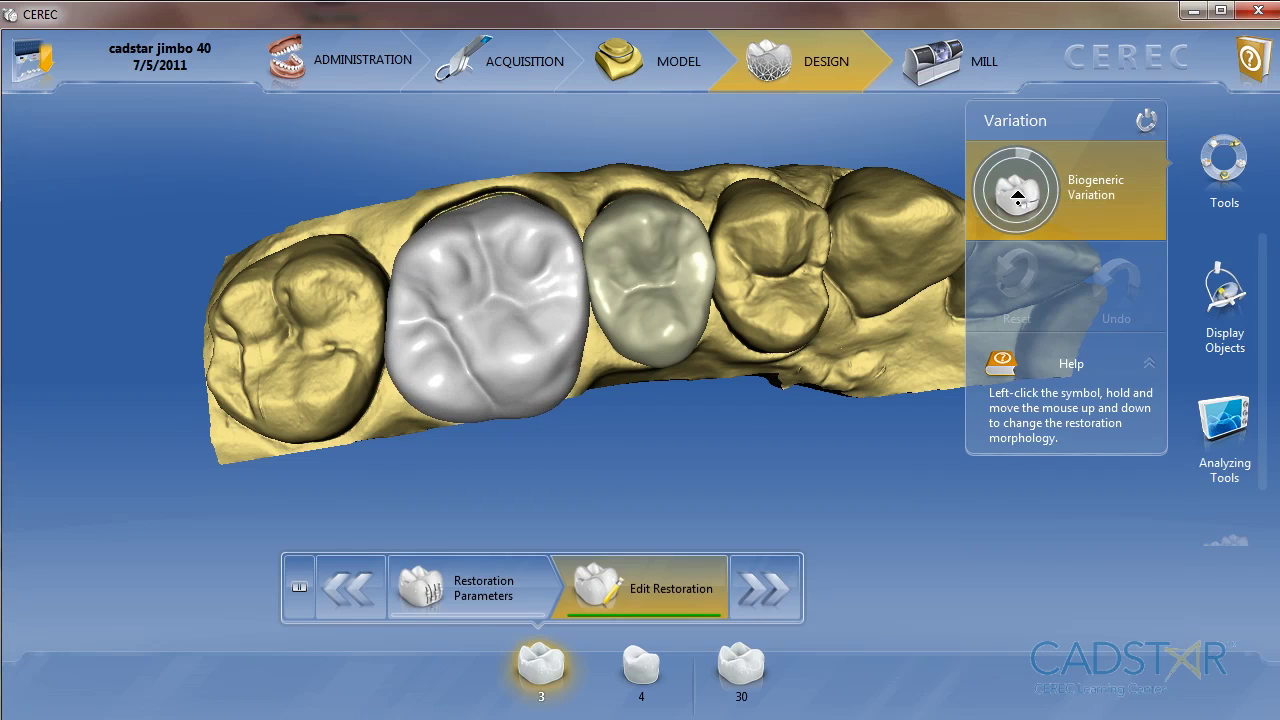
drag(1022, 122, 1022, 108)
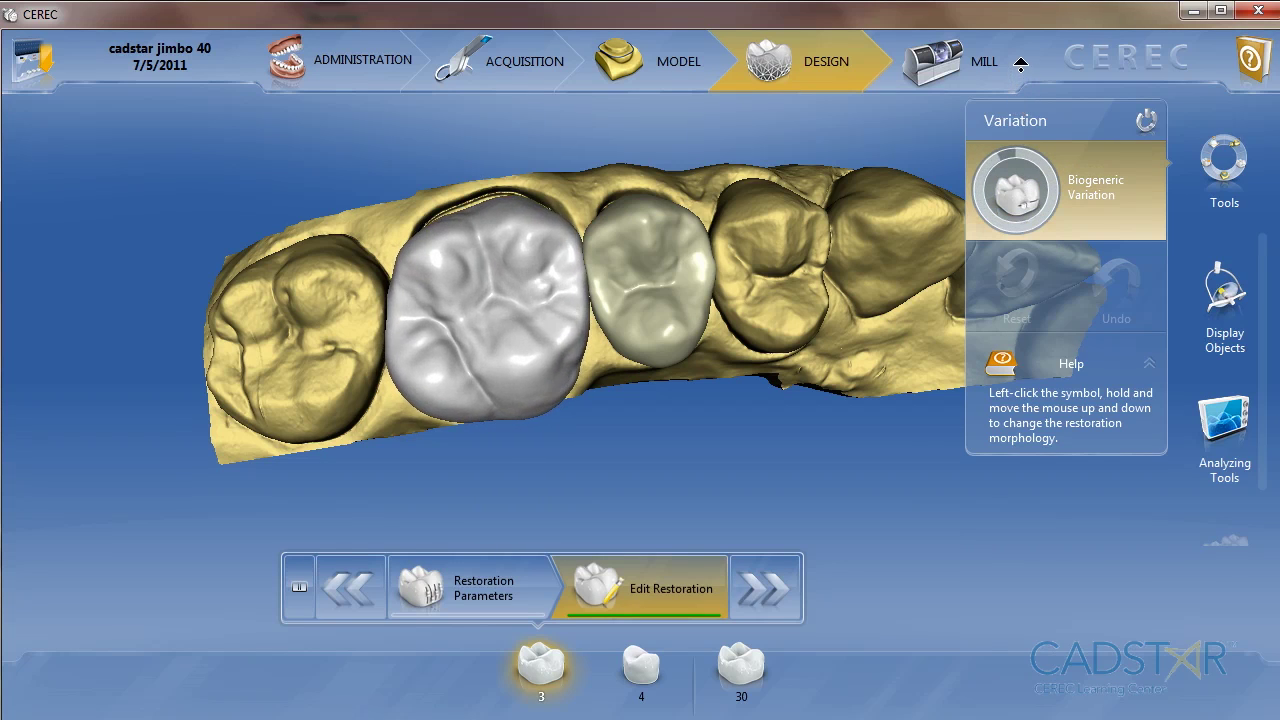
drag(1037, 157, 1037, 104)
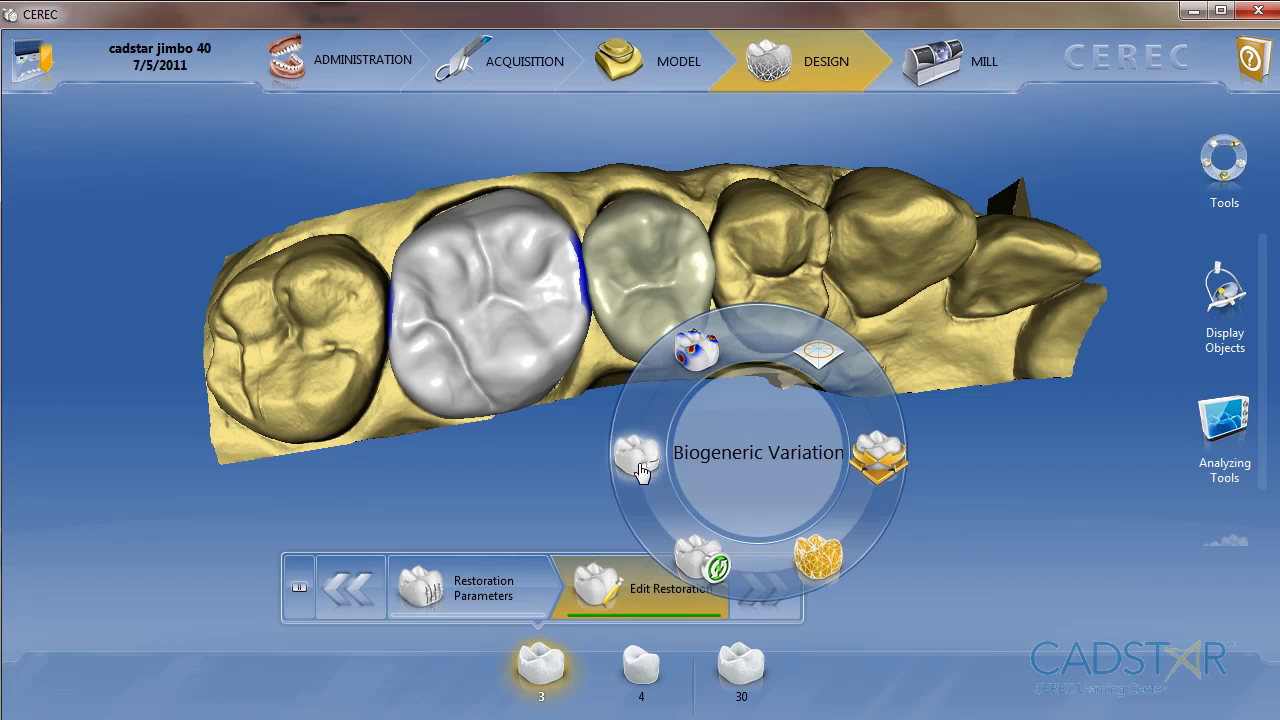
Apply another round of Biogeneric Variation drags to the tooth 3 crown's morphology.
click(638, 458)
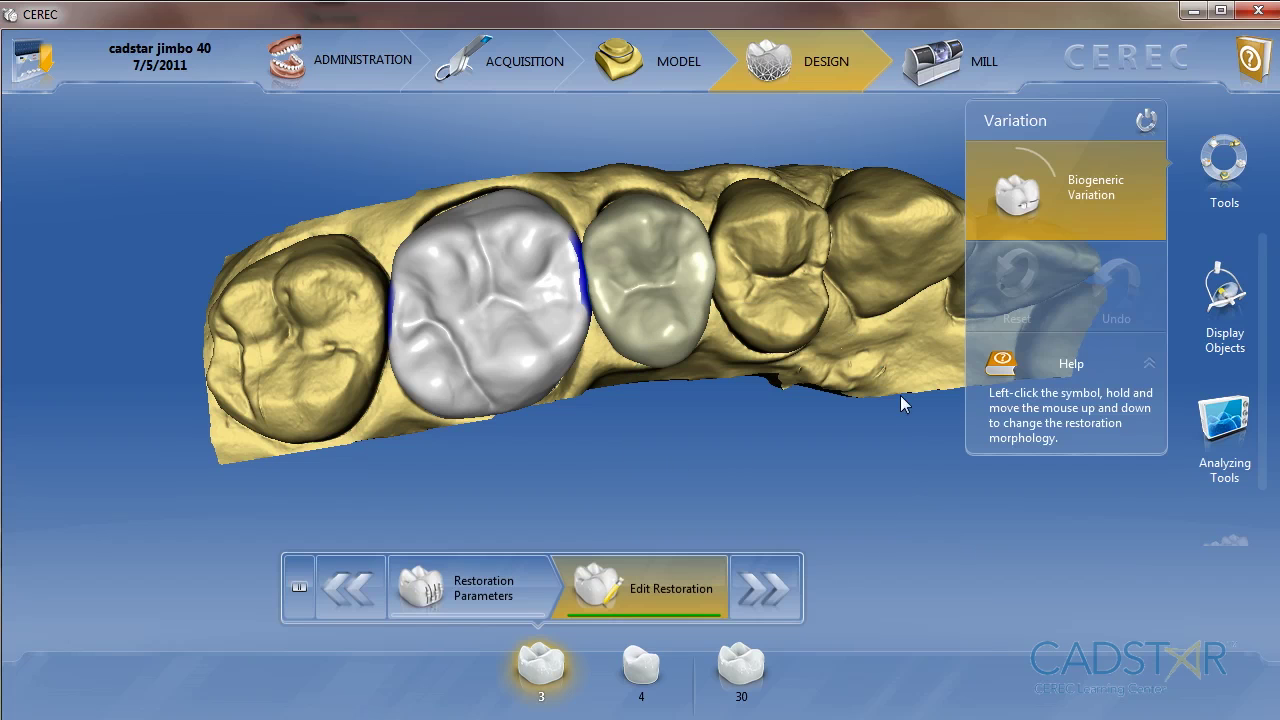
drag(1017, 196, 1023, 213)
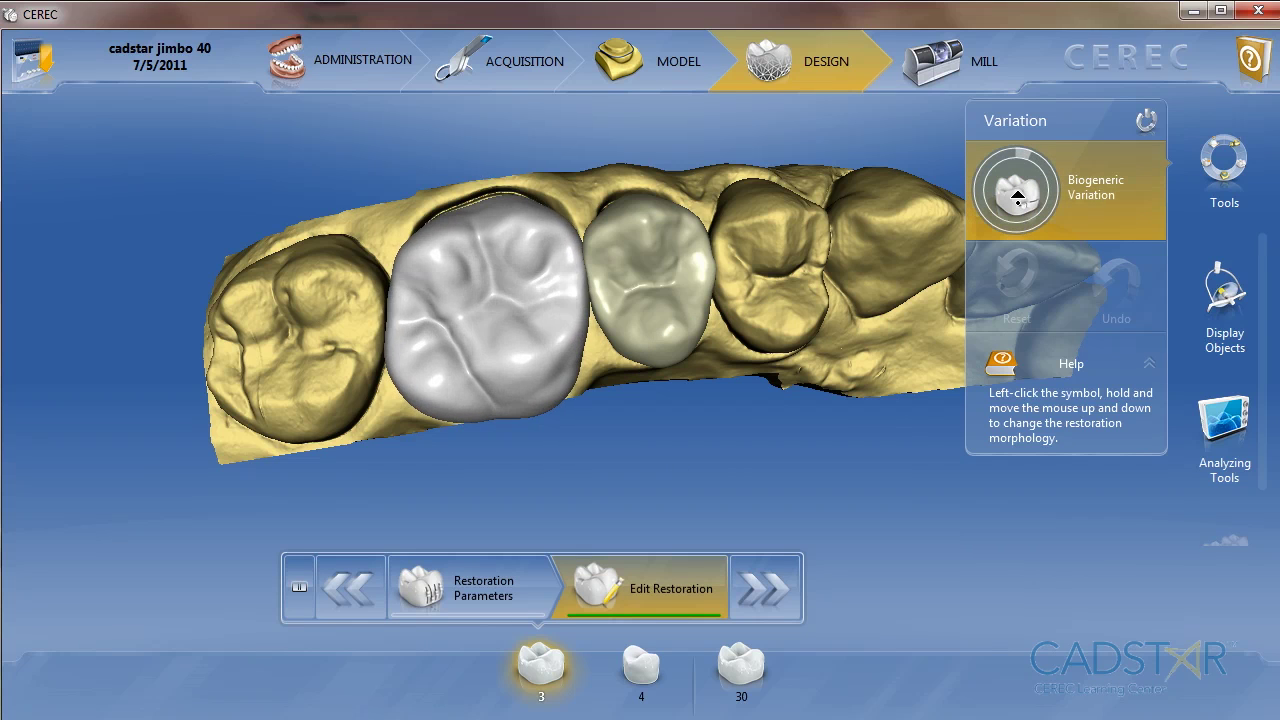
drag(1022, 123, 1022, 108)
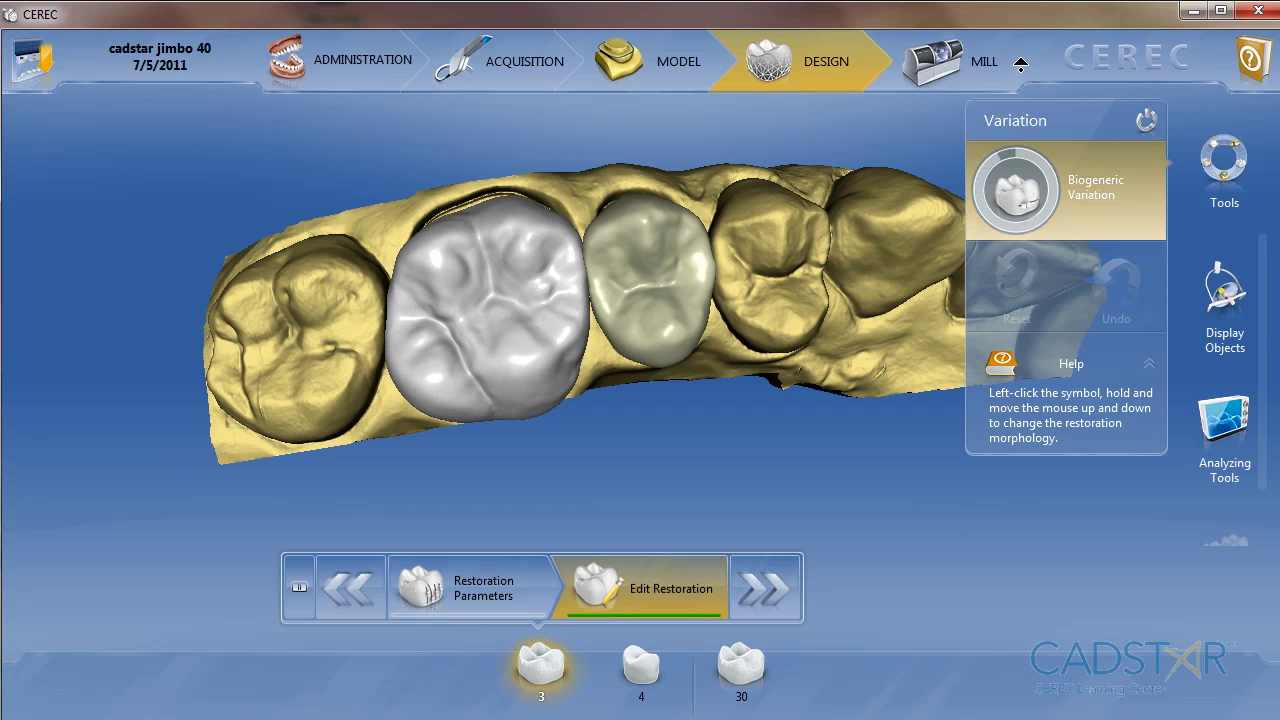
drag(1037, 157, 1037, 104)
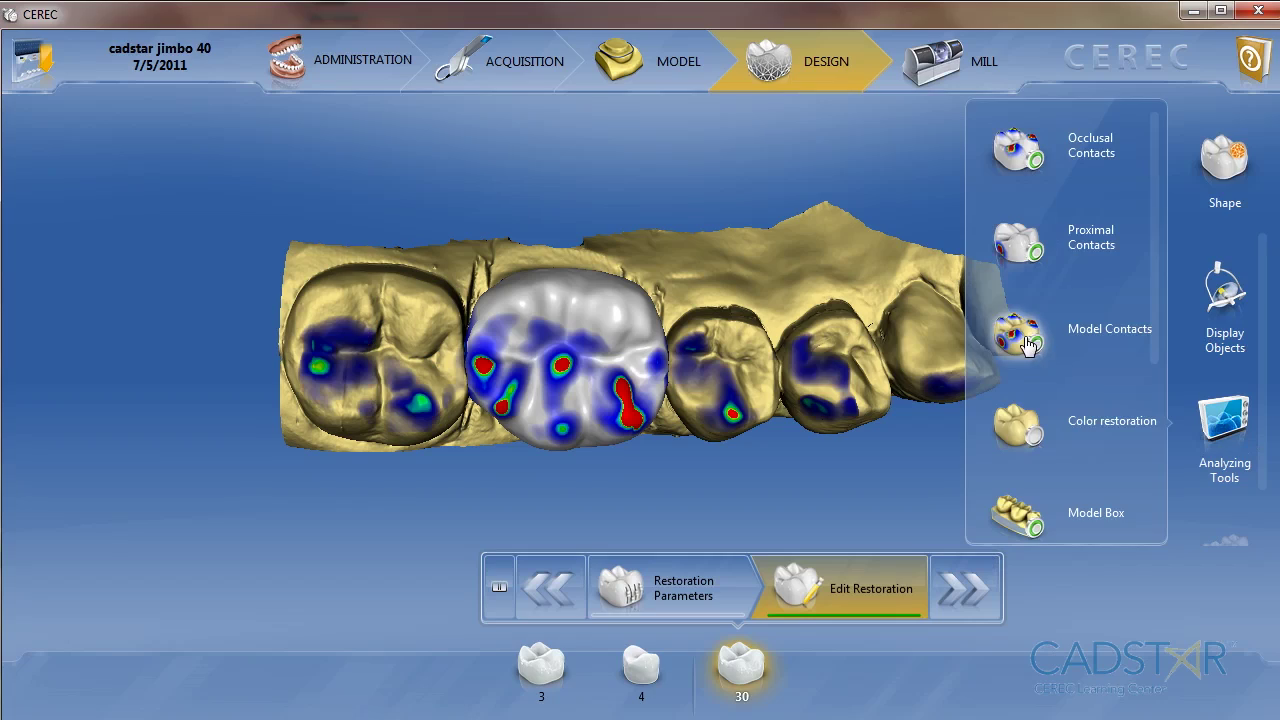
Show Model Contacts on tooth 30 and run the Occlusal tool to compute a proposal.
click(1027, 341)
right_click(747, 298)
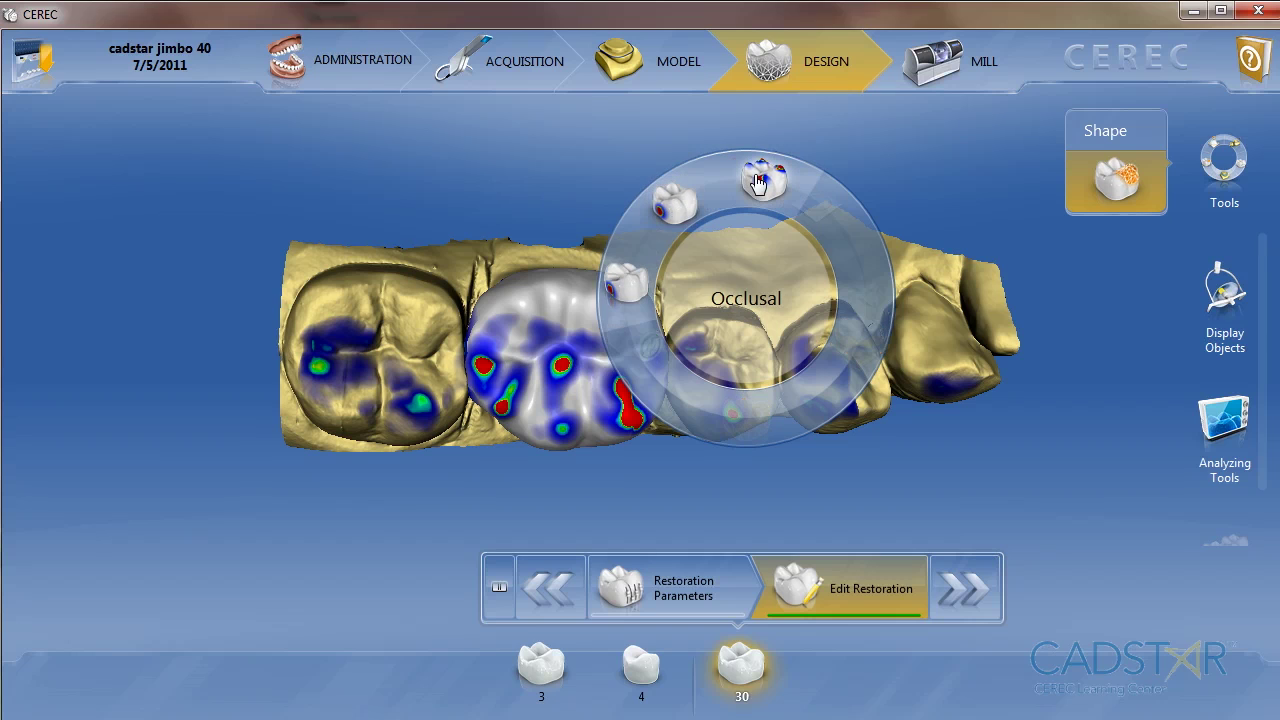
click(757, 181)
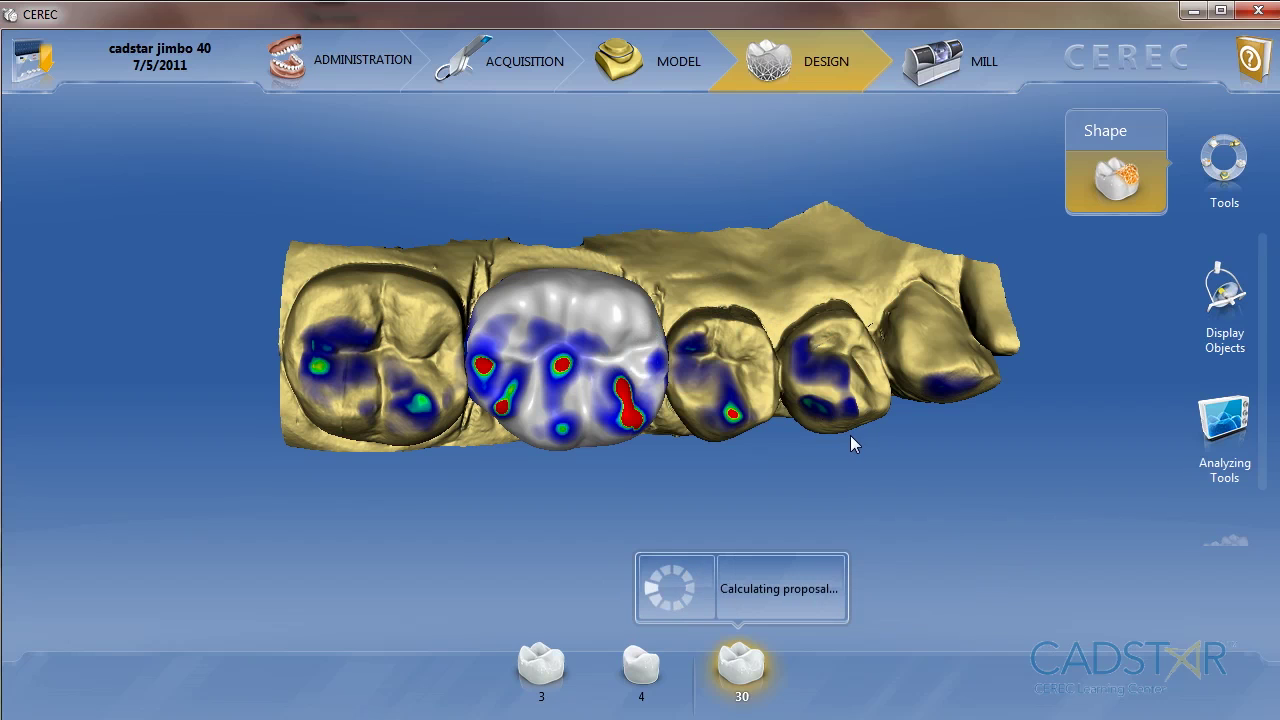